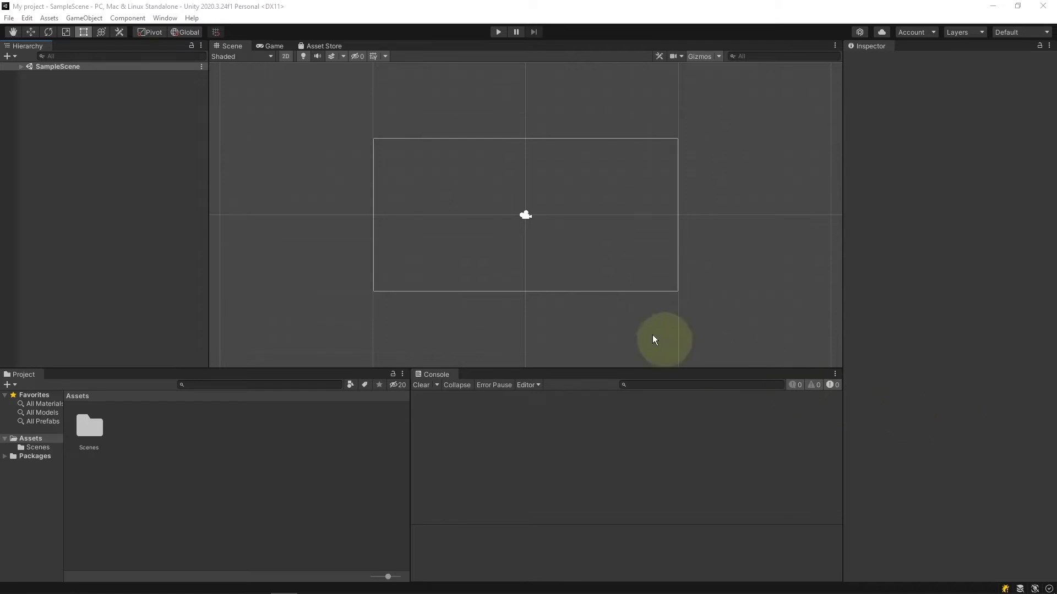
Select SampleScene in the Hierarchy and expand it to reveal Main Camera
{"action": "left_click", "coordinate": [113, 68]}
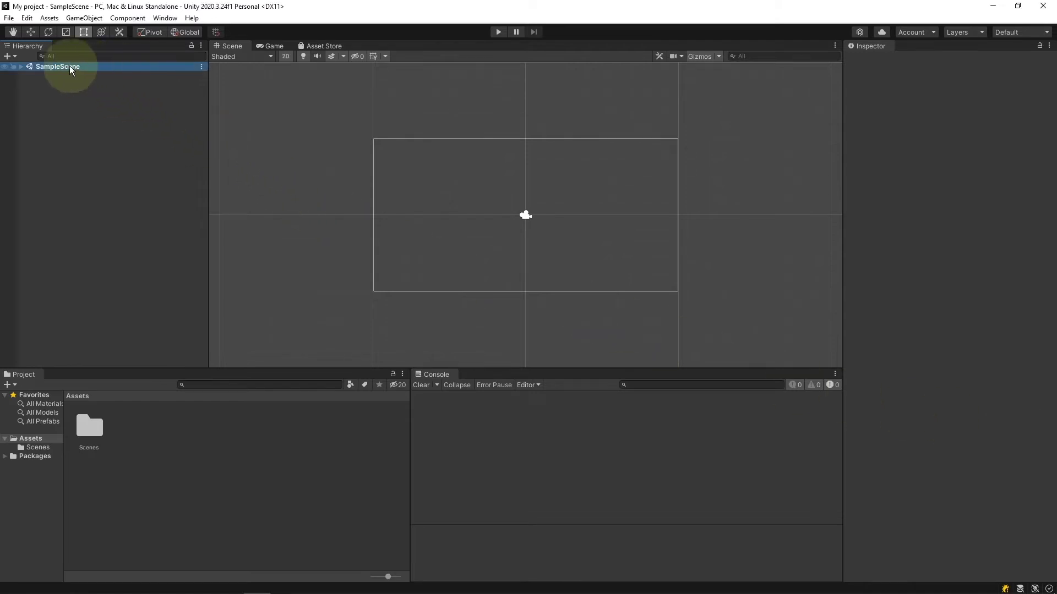
{"action": "left_click", "coordinate": [21, 66]}
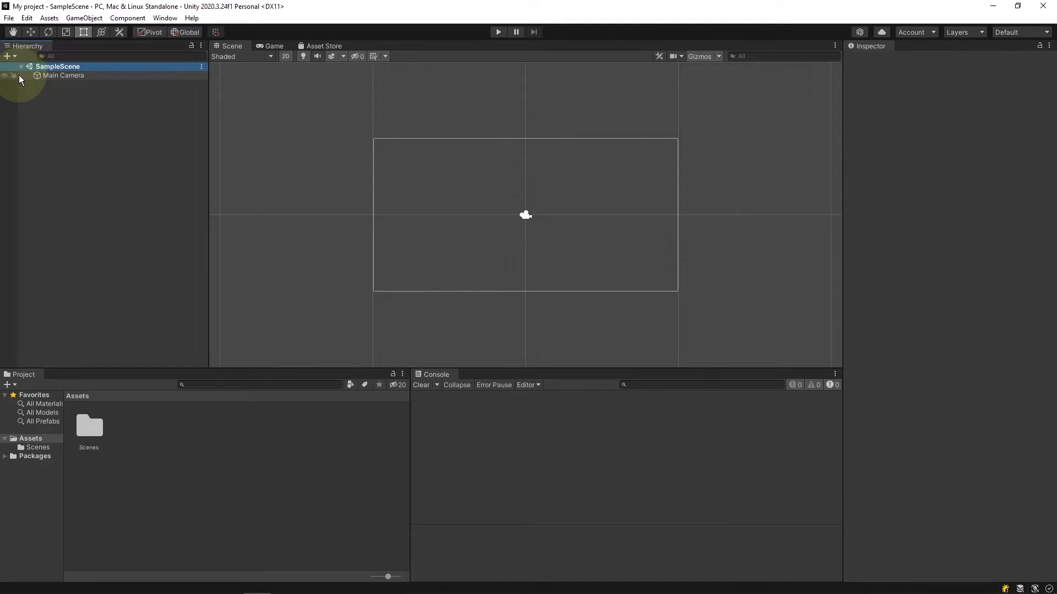
Create an empty GameObject under Main Camera, moving it to the root and back again
{"action": "right_click", "coordinate": [96, 75]}
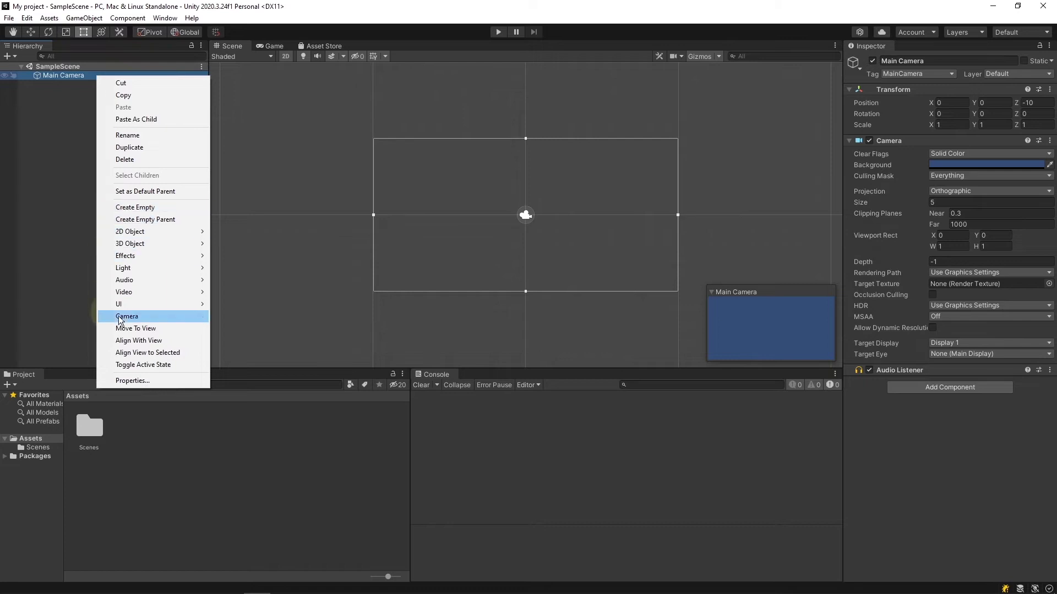
{"action": "left_click", "coordinate": [135, 212]}
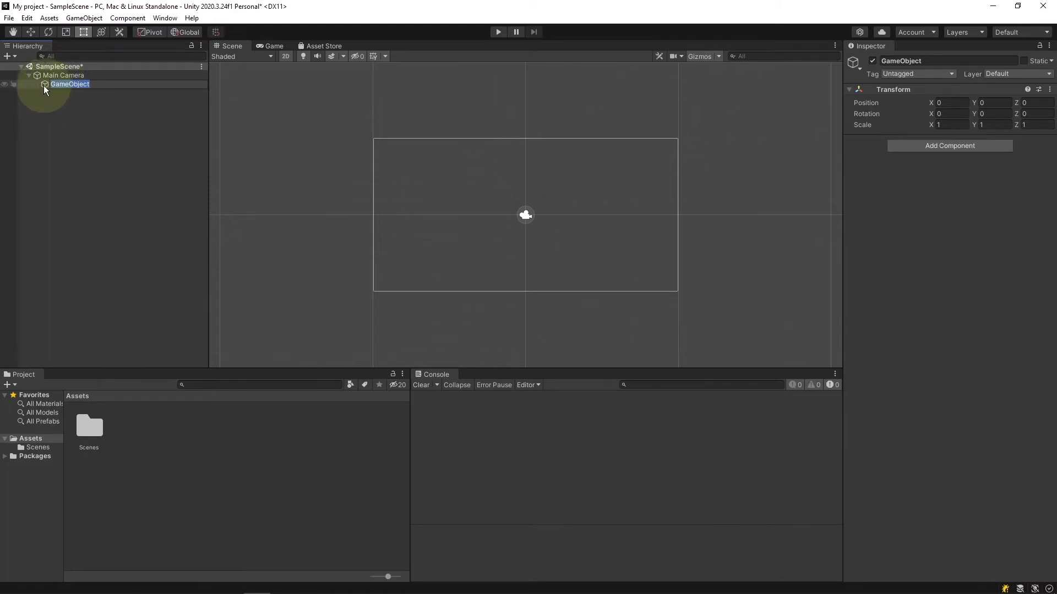
{"action": "left_click_drag", "start_coordinate": [45, 84], "coordinate": [61, 179]}
{"action": "left_click_drag", "start_coordinate": [57, 81], "coordinate": [51, 77]}
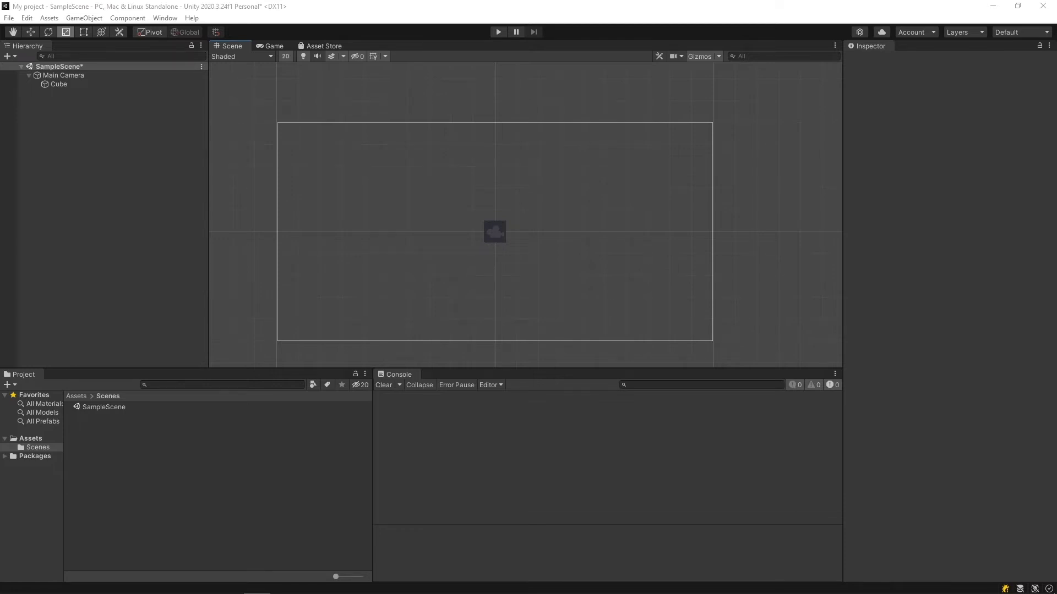
Box-select Main Camera and Cube together in the Scene view, then pan and zoom the view
{"action": "left_click", "coordinate": [497, 232]}
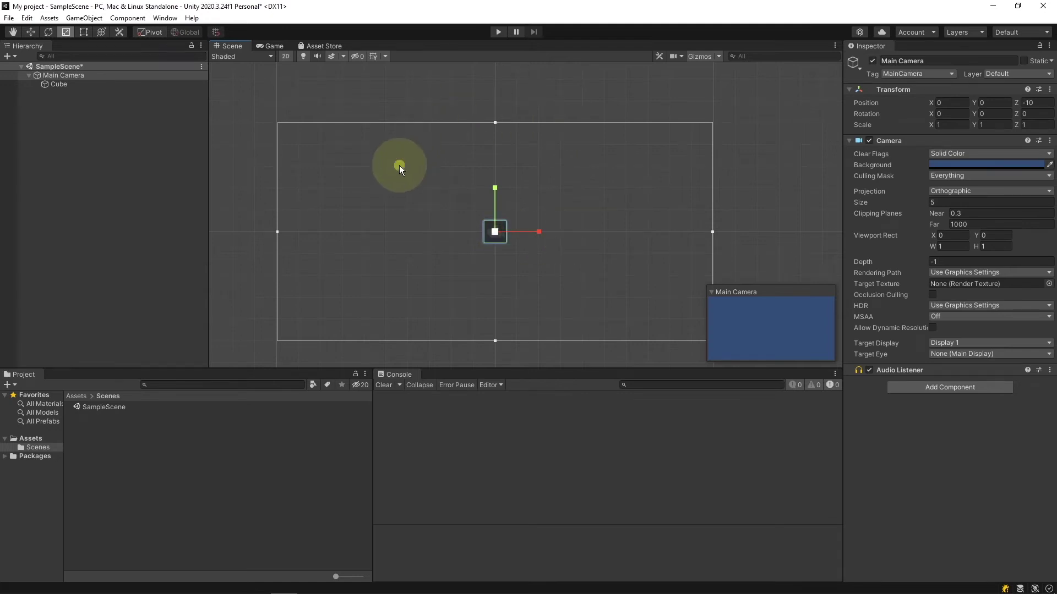
{"action": "left_click_drag", "start_coordinate": [399, 165], "coordinate": [584, 309]}
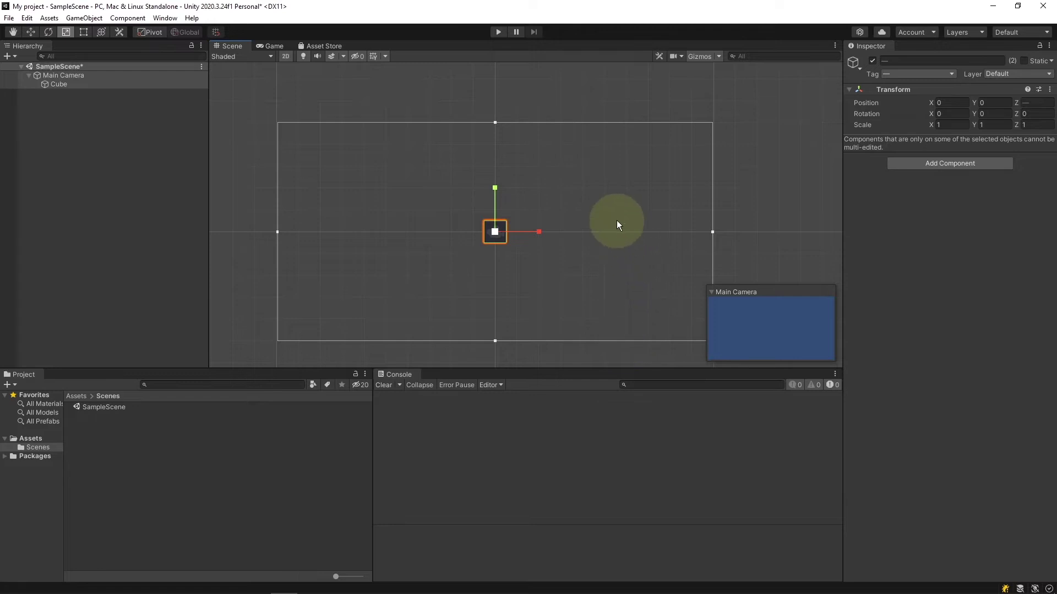
{"action": "mouse_move", "coordinate": [550, 193]}
{"action": "middle_mouse_down"}
{"action": "mouse_move", "coordinate": [653, 158]}
{"action": "mouse_move", "coordinate": [521, 139]}
{"action": "mouse_move", "coordinate": [556, 174]}
{"action": "middle_mouse_up"}
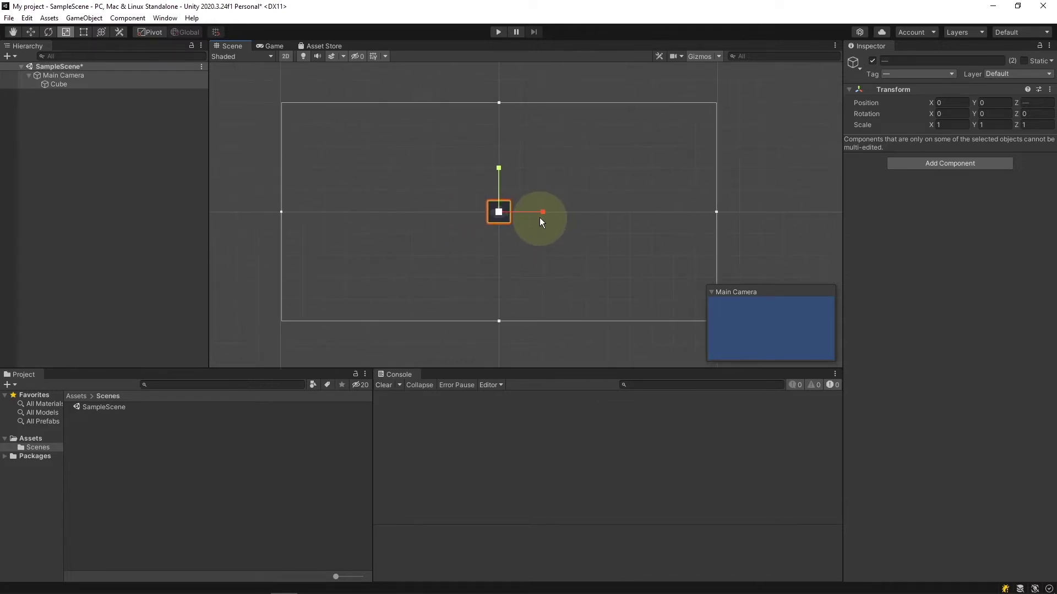
{"action": "scroll", "coordinate": [539, 217], "scroll_direction": "up", "scroll_amount": 3}
{"action": "scroll", "coordinate": [534, 213], "scroll_direction": "down", "scroll_amount": 2}
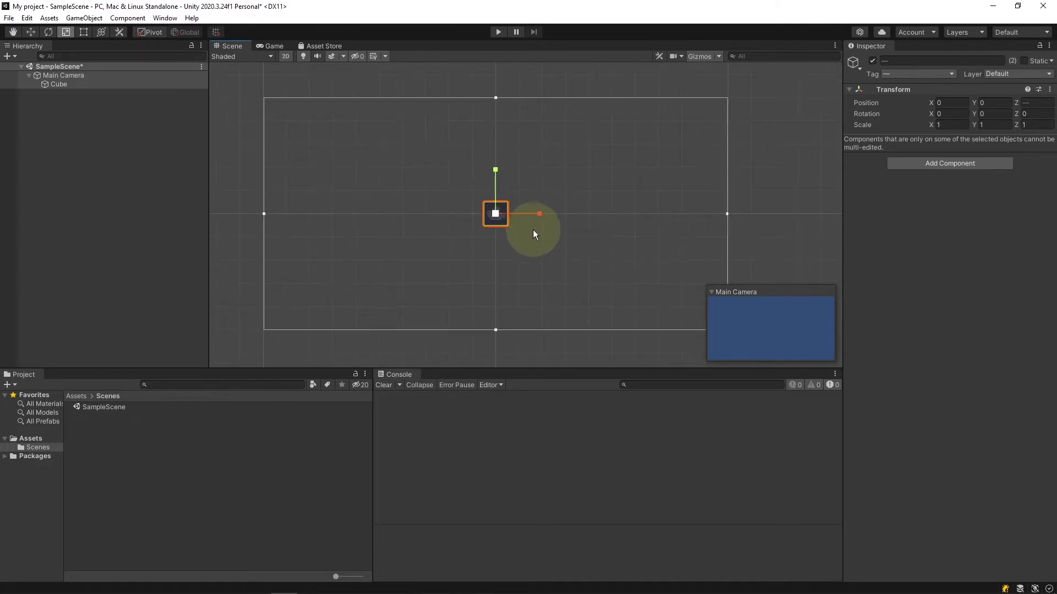
{"action": "right_click_drag", "start_coordinate": [568, 188], "coordinate": [523, 177], "text": "alt"}
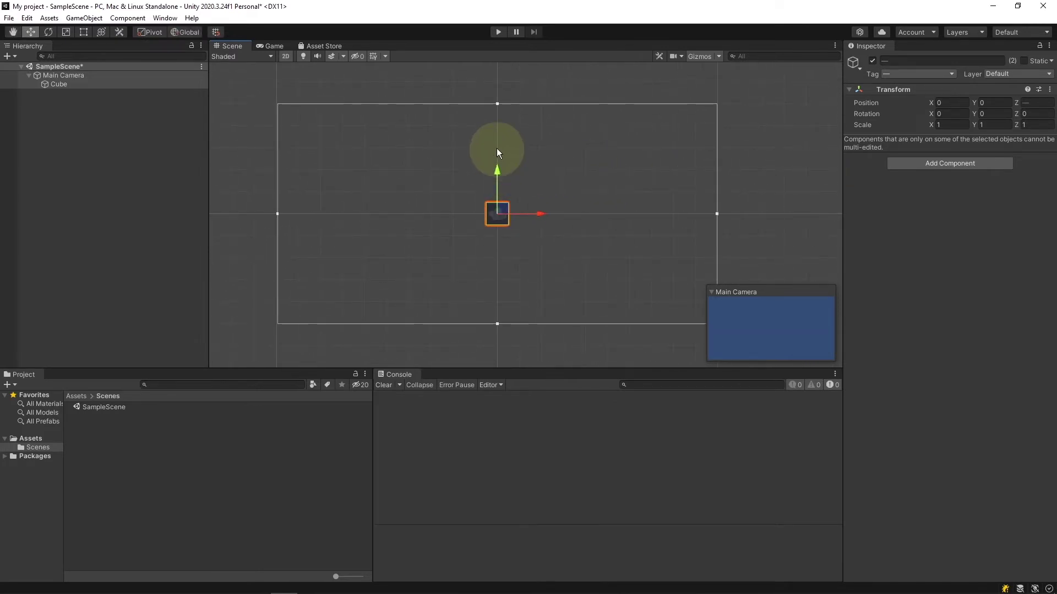
Move the selection up and right, rotate it slightly, then bring File Explorer's project folder forward
{"action": "left_click_drag", "start_coordinate": [495, 173], "coordinate": [497, 132]}
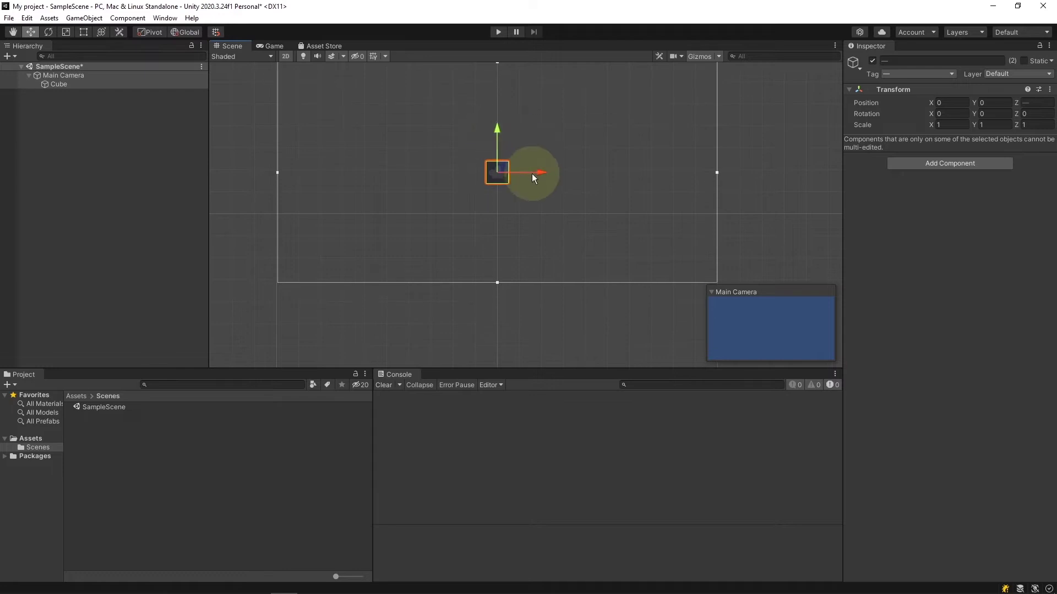
{"action": "left_click_drag", "start_coordinate": [531, 173], "coordinate": [504, 211]}
{"action": "key", "text": "e"}
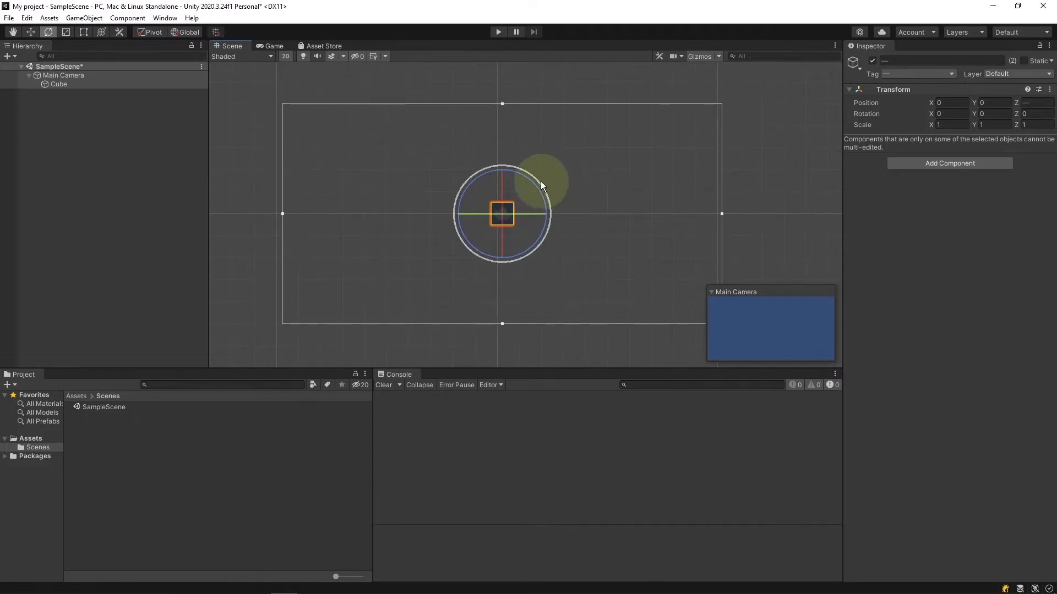
{"action": "left_click_drag", "start_coordinate": [539, 181], "coordinate": [583, 224]}
{"action": "key", "text": "r"}
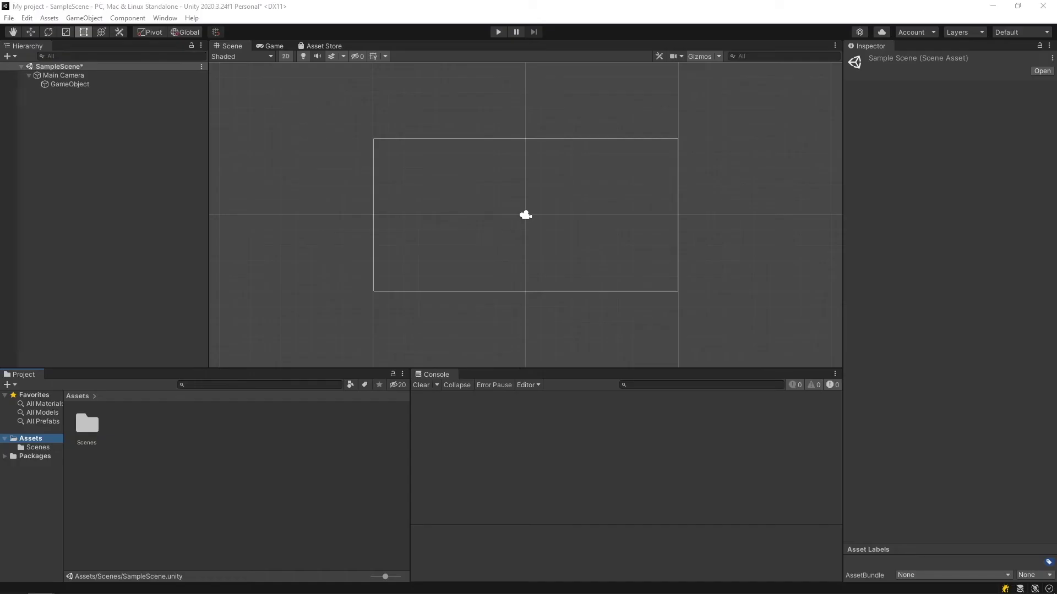
{"action": "left_click_drag", "start_coordinate": [1056, 80], "coordinate": [241, 106]}
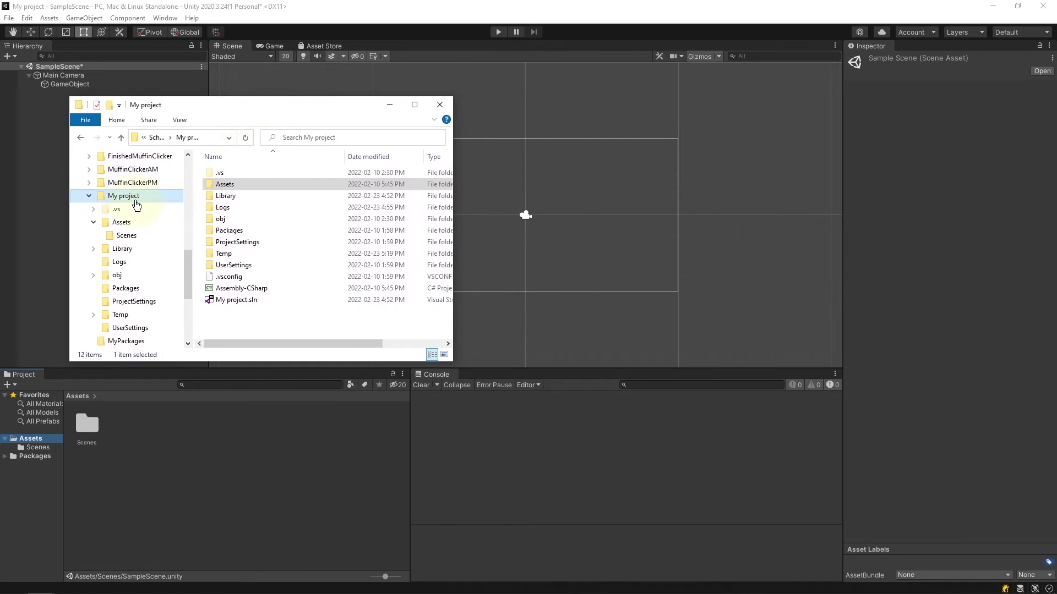
Browse Assets, Packages and Assets > Scenes in File Explorer, then drag SampleScene toward Unity
{"action": "left_click", "coordinate": [120, 223]}
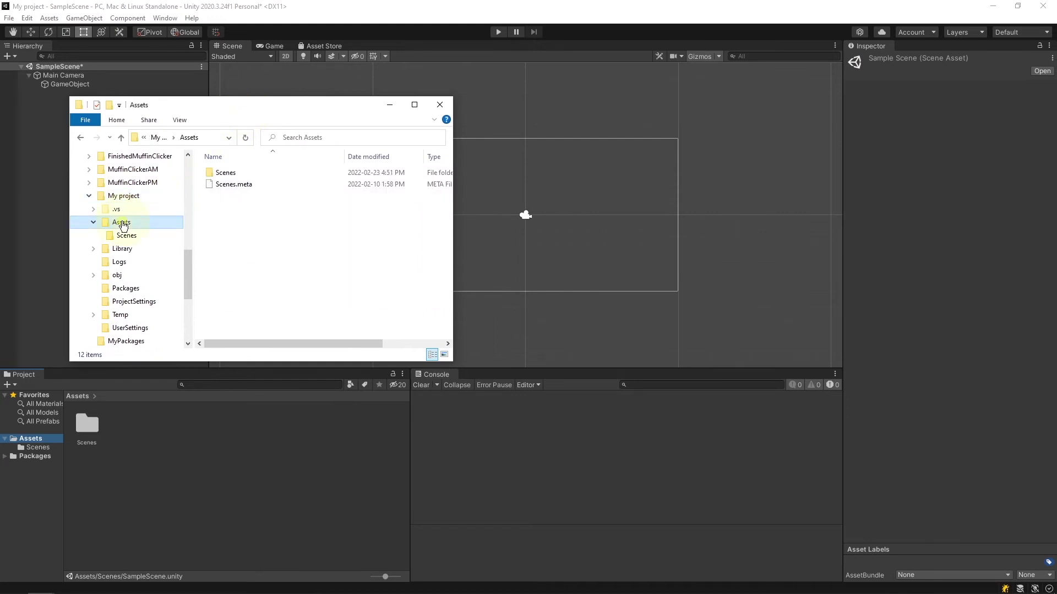
{"action": "left_click", "coordinate": [137, 291]}
{"action": "left_click", "coordinate": [129, 224]}
{"action": "left_click", "coordinate": [128, 236]}
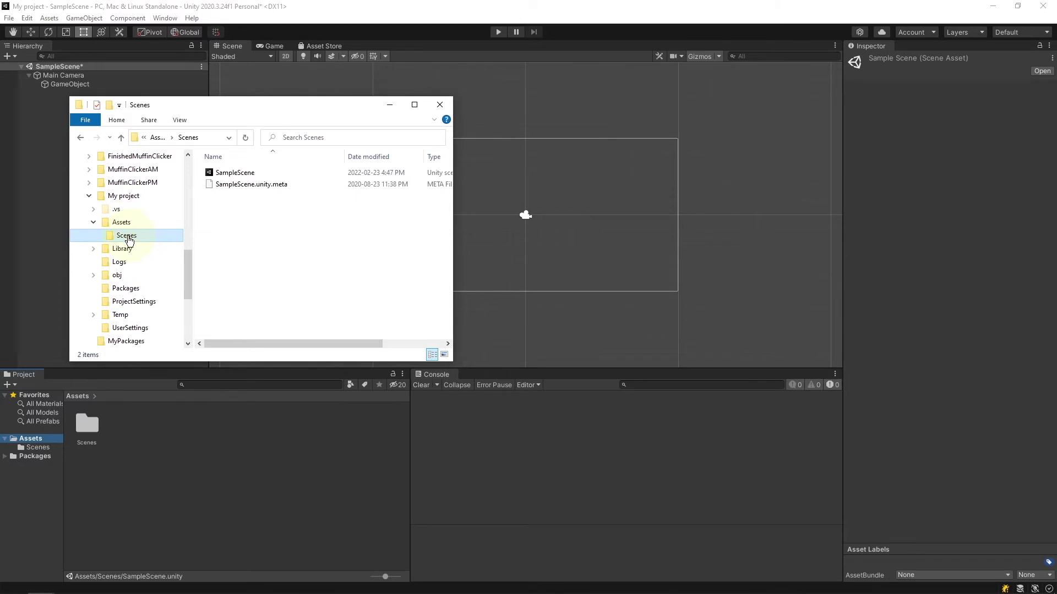
{"action": "left_click", "coordinate": [247, 174]}
{"action": "left_click_drag", "start_coordinate": [249, 174], "coordinate": [54, 445]}
Browse Assets, Packages and Scenes in the Project window, selecting SampleScene, and end on Assets
{"action": "left_click", "coordinate": [36, 440]}
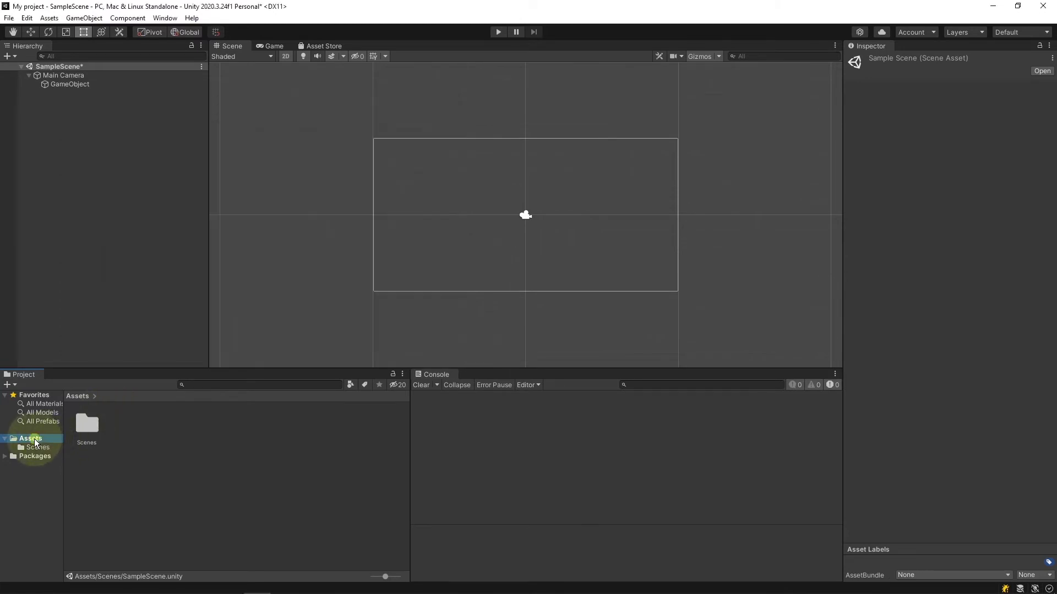
{"action": "left_click", "coordinate": [33, 457]}
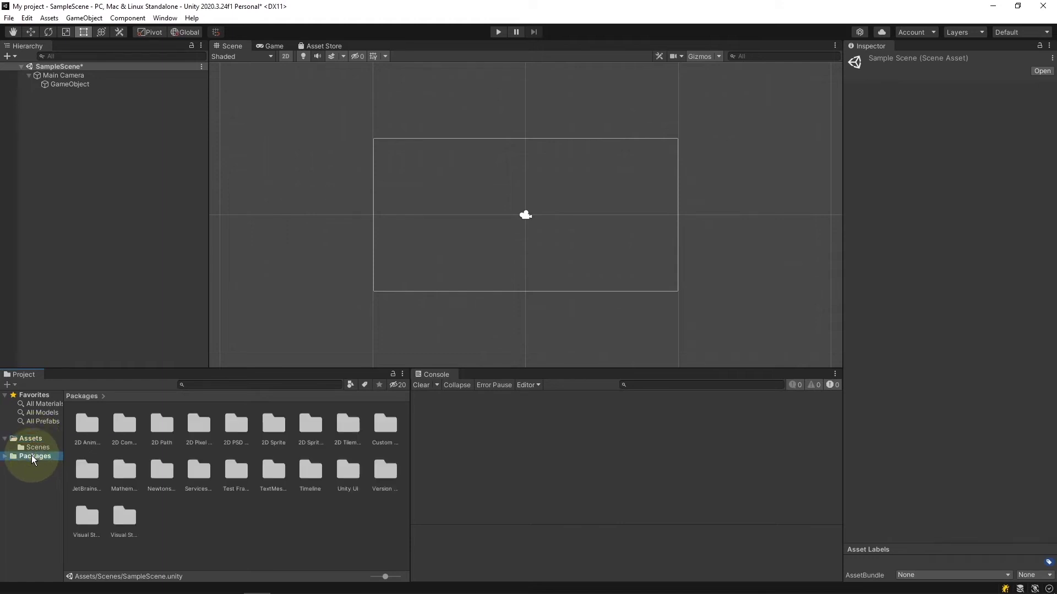
{"action": "left_click", "coordinate": [34, 446]}
{"action": "left_click", "coordinate": [91, 429]}
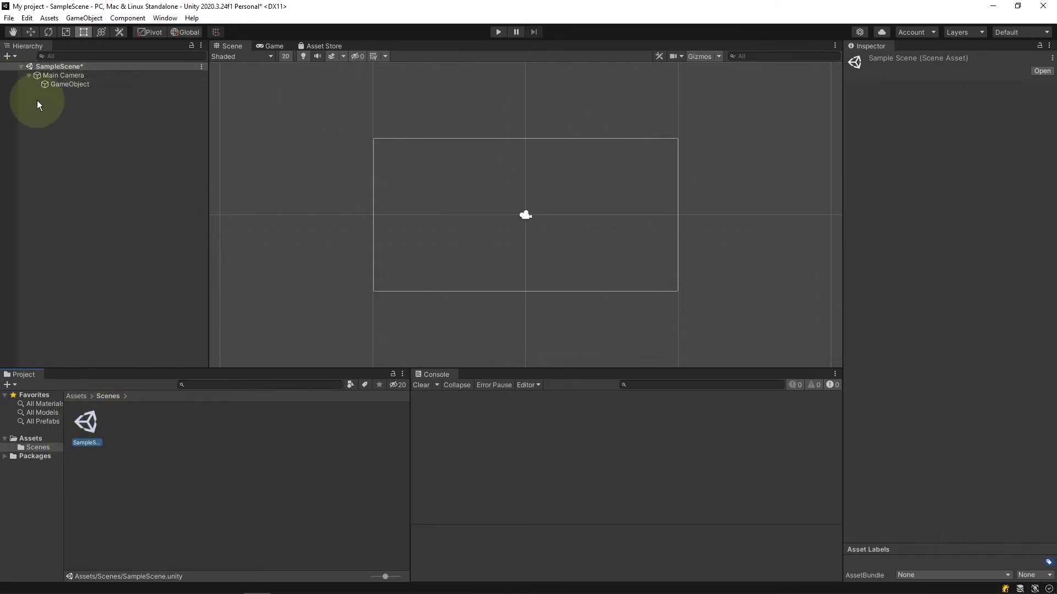
{"action": "left_click", "coordinate": [41, 456]}
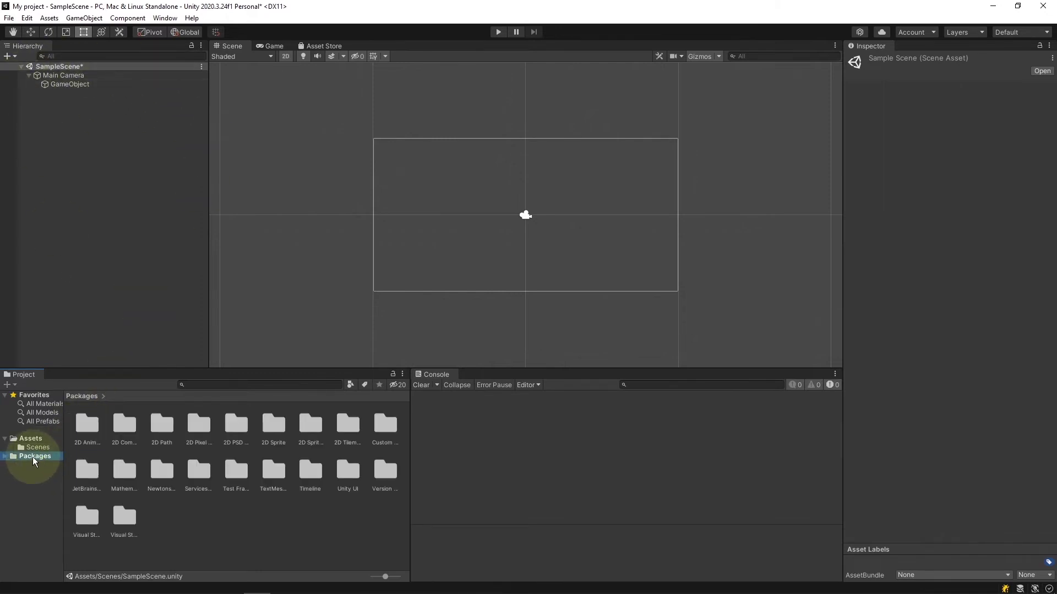
{"action": "left_click", "coordinate": [24, 437]}
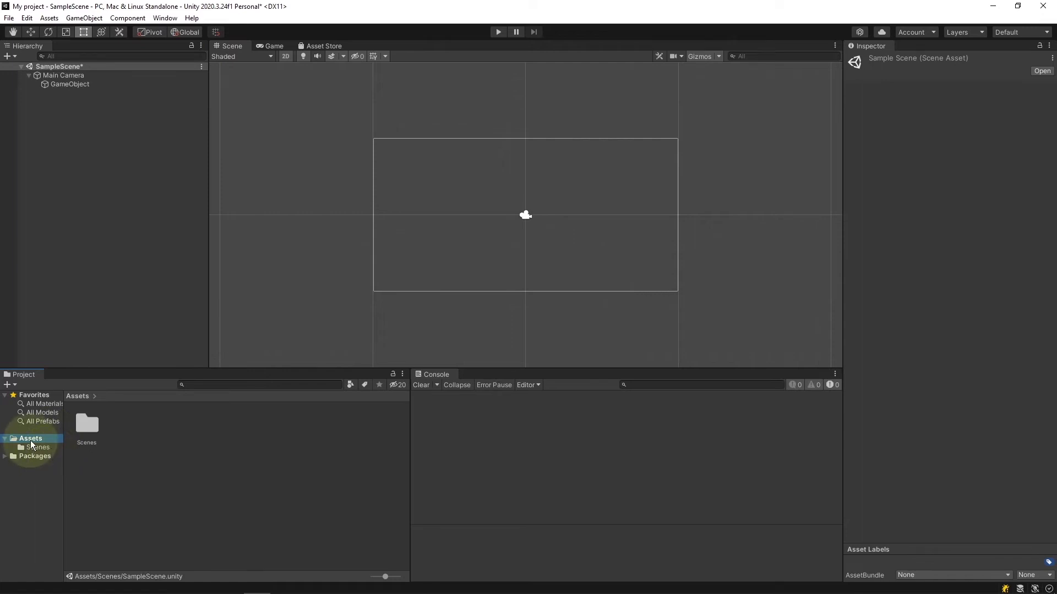
{"action": "left_click", "coordinate": [34, 448]}
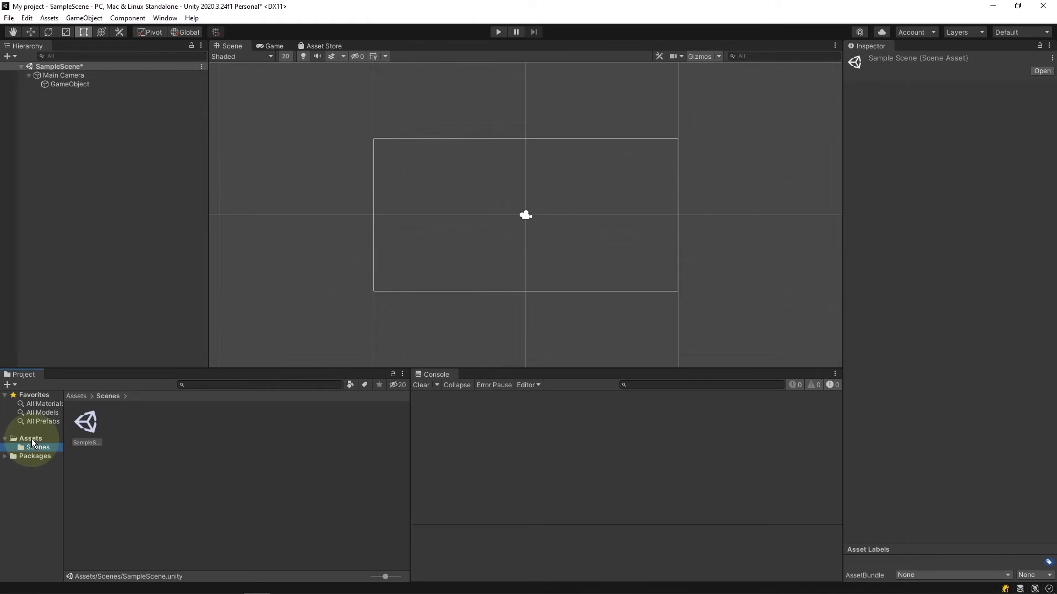
{"action": "left_click", "coordinate": [31, 438]}
Open the Scenes folder and shrink the Project view icons to a compact list
{"action": "right_click", "coordinate": [32, 438]}
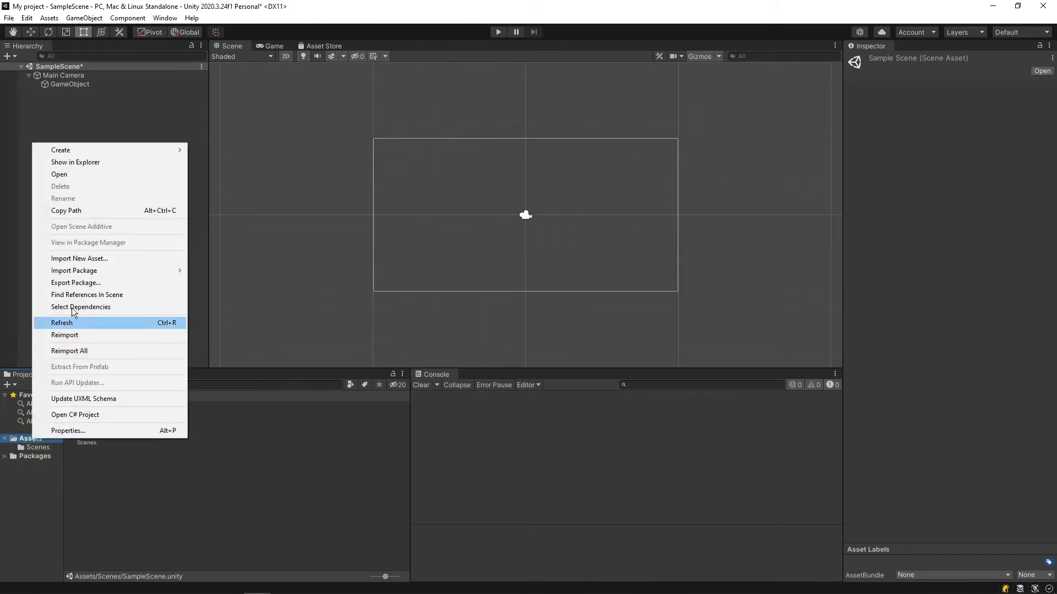
{"action": "left_click", "coordinate": [66, 149]}
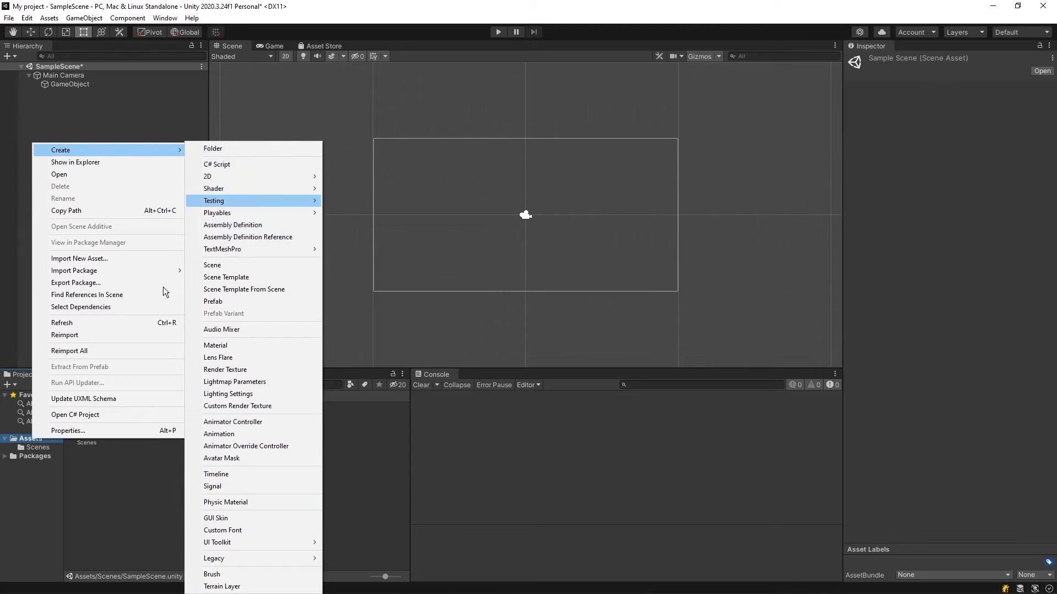
{"action": "left_click", "coordinate": [85, 457]}
{"action": "double_click", "coordinate": [85, 430]}
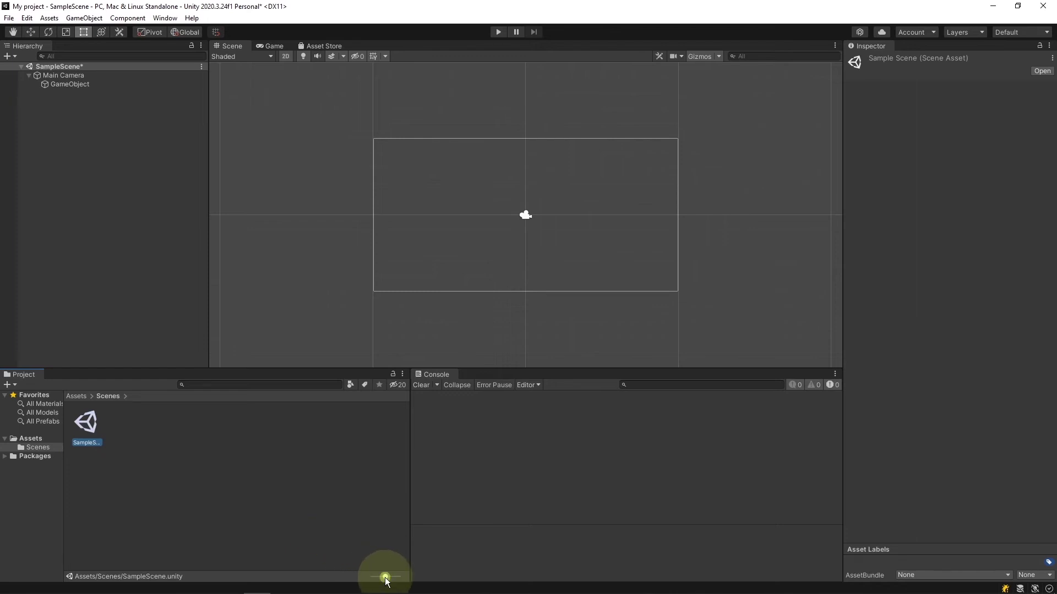
{"action": "left_click_drag", "start_coordinate": [384, 577], "coordinate": [373, 576]}
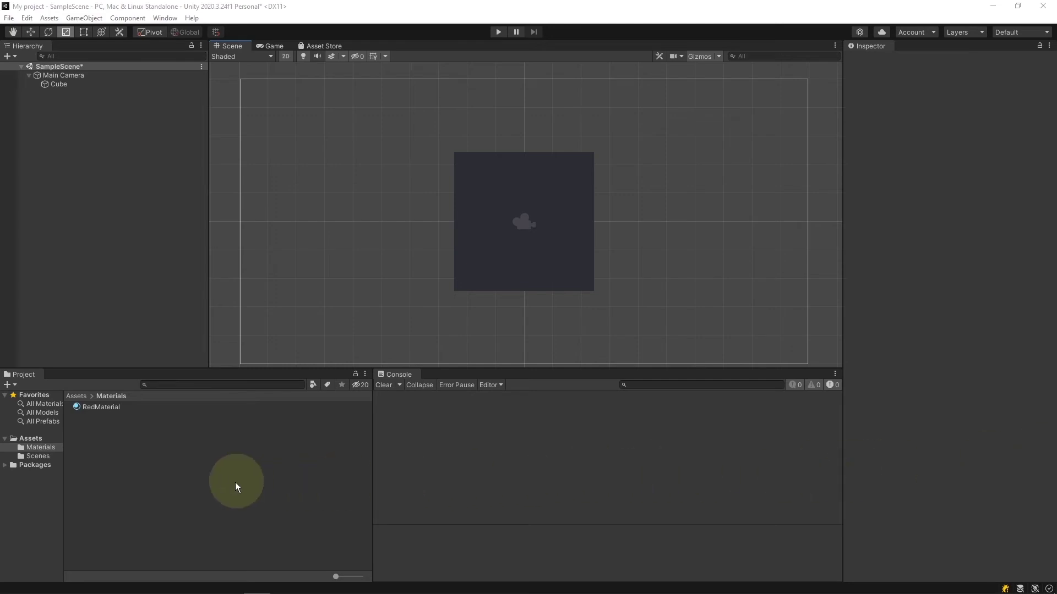
Set RedMaterial's Albedo colour to red in the Color picker
{"action": "left_click", "coordinate": [179, 410]}
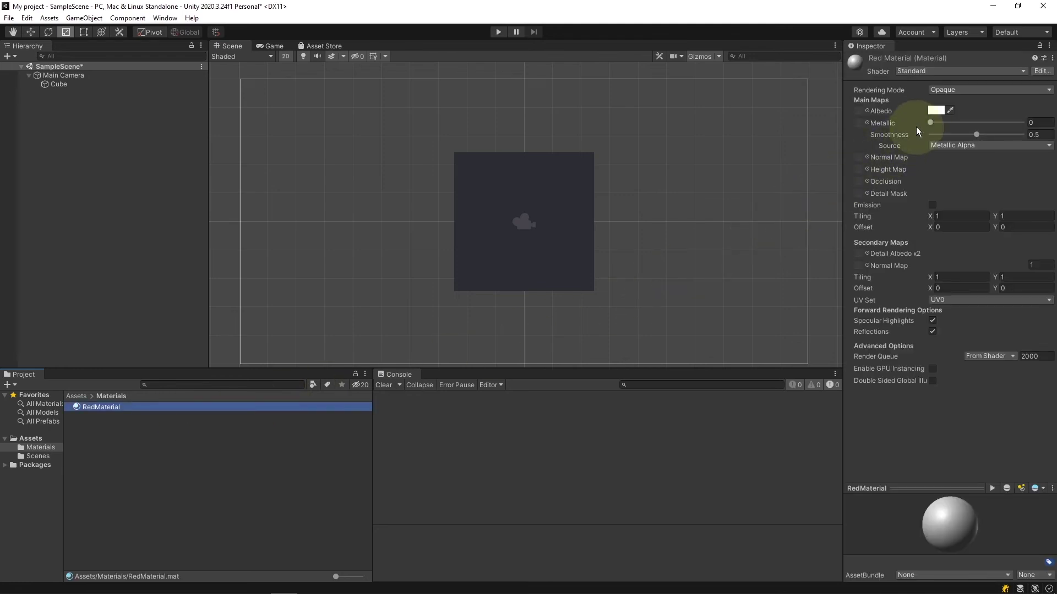
{"action": "left_click", "coordinate": [938, 110]}
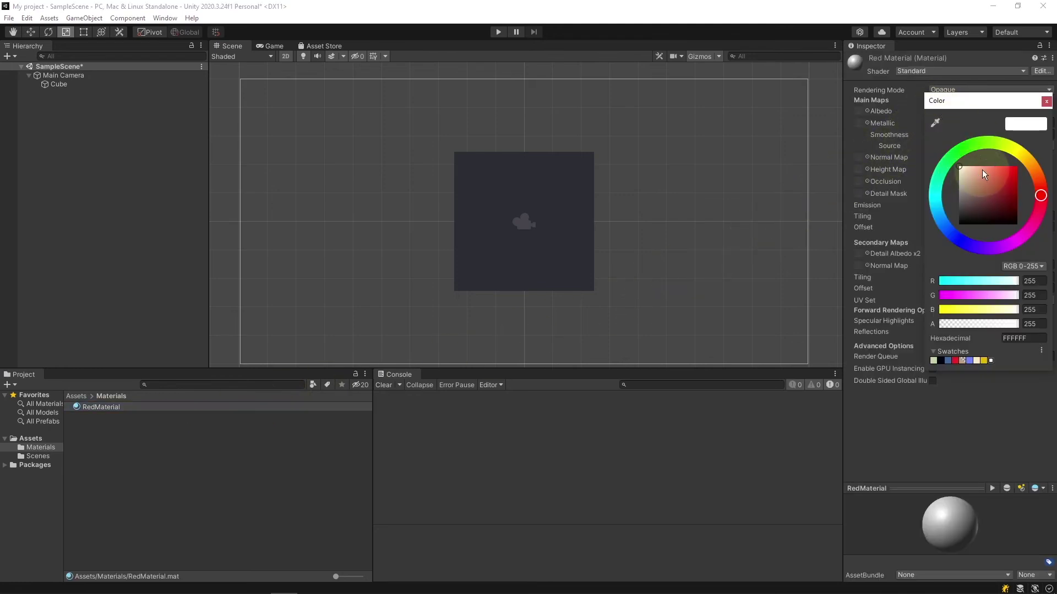
{"action": "left_click_drag", "start_coordinate": [982, 169], "coordinate": [1012, 167]}
{"action": "left_click", "coordinate": [1045, 101]}
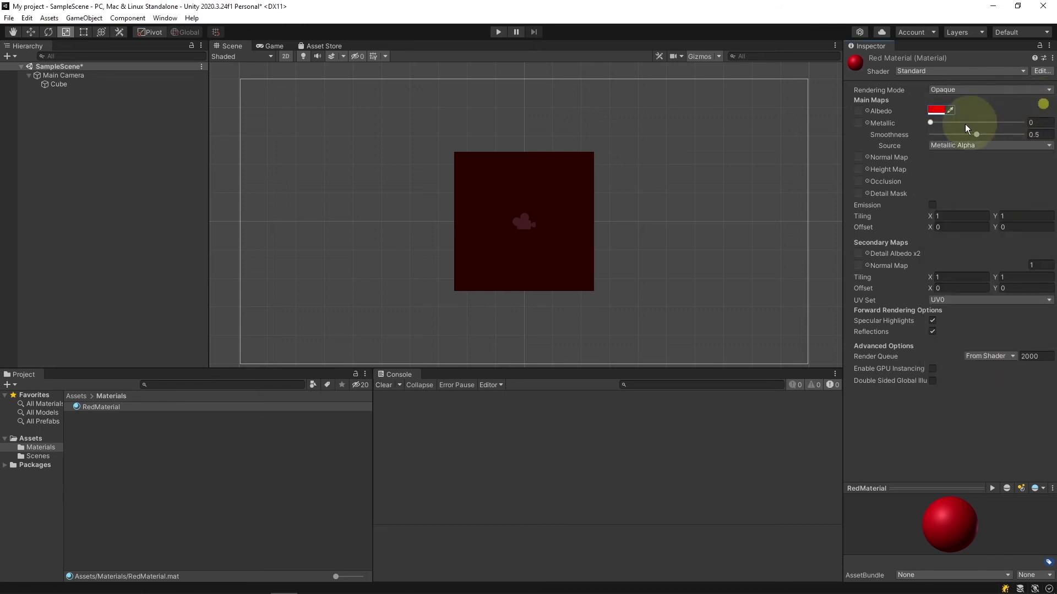
Select the Cube, expand its Transform, and set Position X to 5
{"action": "left_click", "coordinate": [58, 84]}
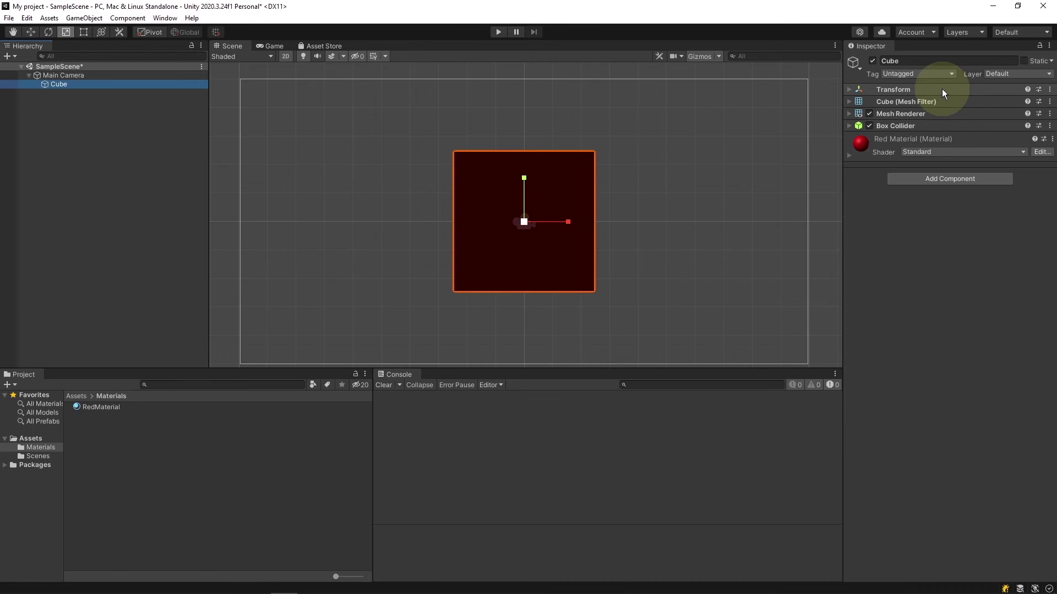
{"action": "left_click", "coordinate": [903, 92]}
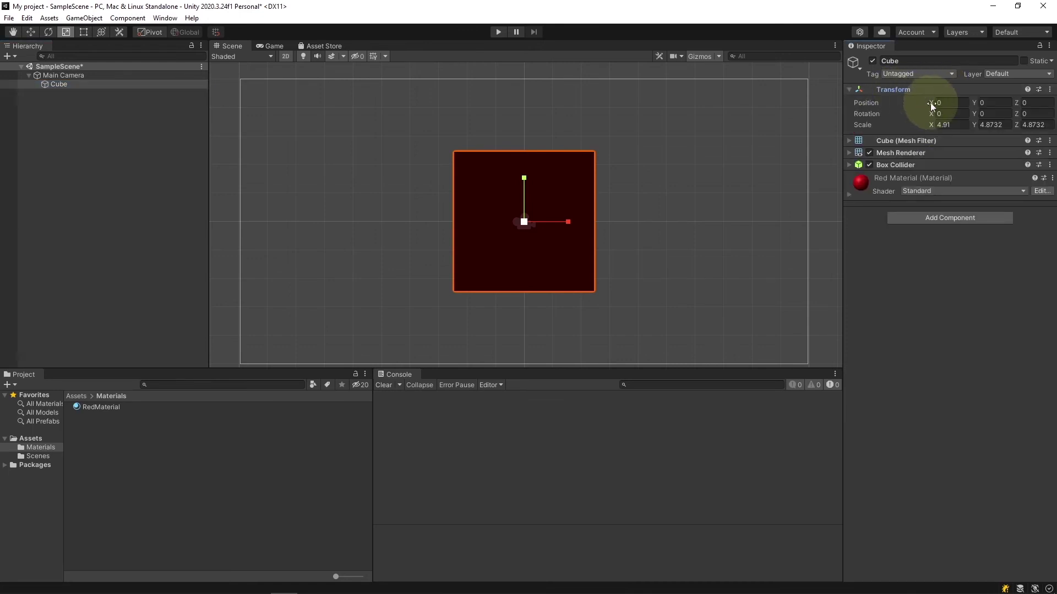
{"action": "mouse_move", "coordinate": [930, 103]}
{"action": "left_mouse_down"}
{"action": "mouse_move", "coordinate": [986, 99]}
{"action": "mouse_move", "coordinate": [949, 101]}
{"action": "left_mouse_up"}
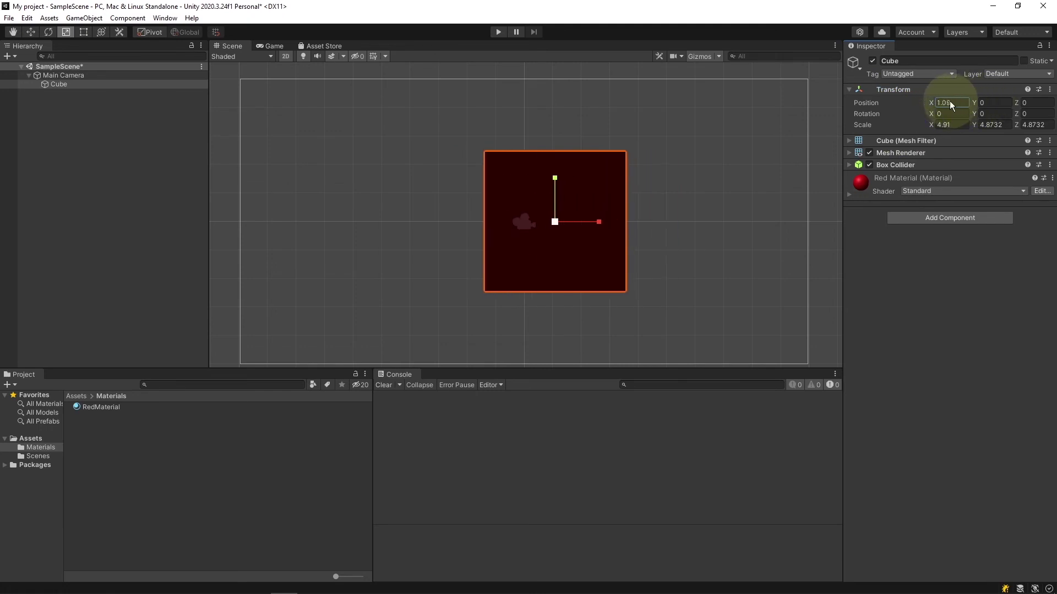
{"action": "key", "text": "BackSpace"}
{"action": "type", "text": "5"}
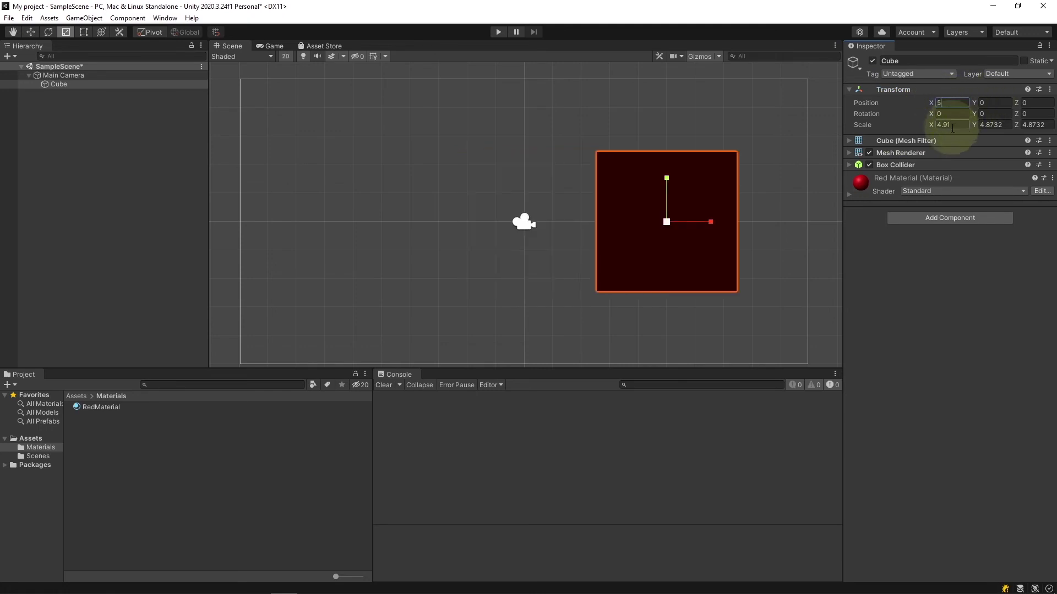
Remove the Cube's Box Collider, browse Add Component, and untick the Cube's active checkbox
{"action": "right_click", "coordinate": [941, 165]}
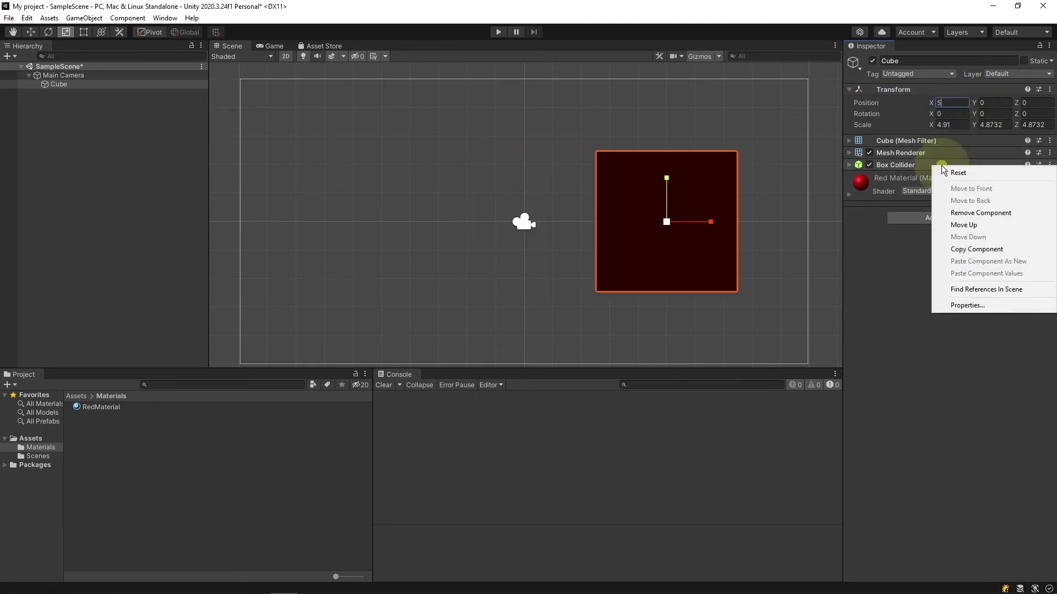
{"action": "left_click", "coordinate": [974, 212]}
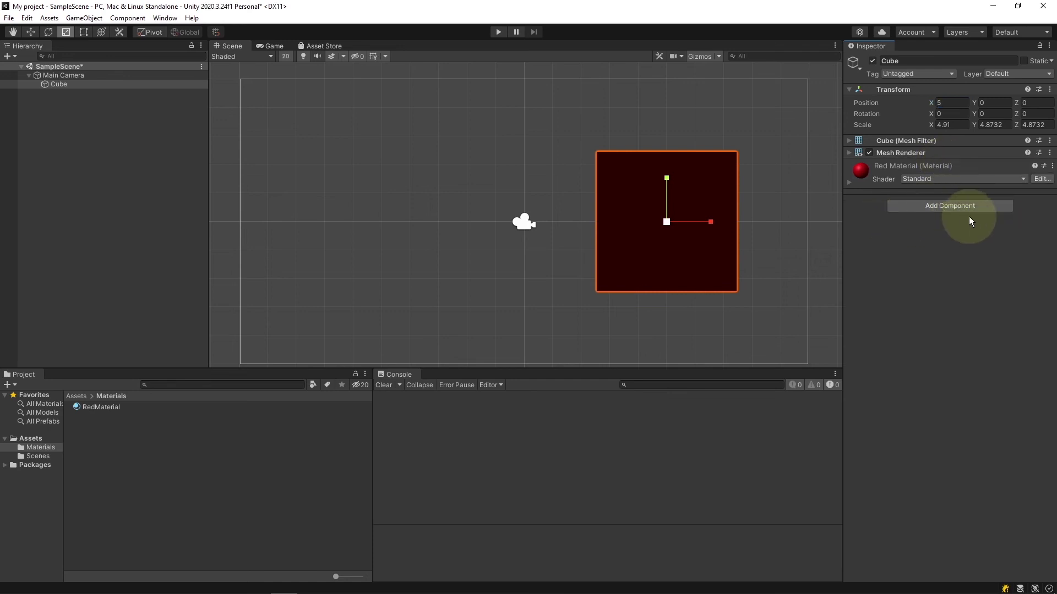
{"action": "left_click", "coordinate": [930, 205]}
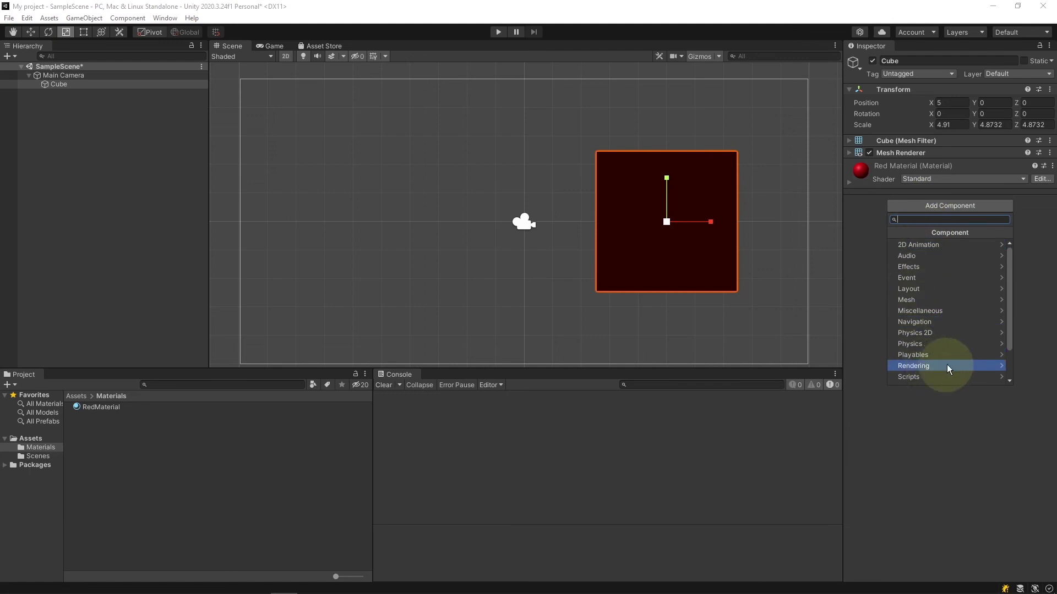
{"action": "left_click", "coordinate": [874, 61]}
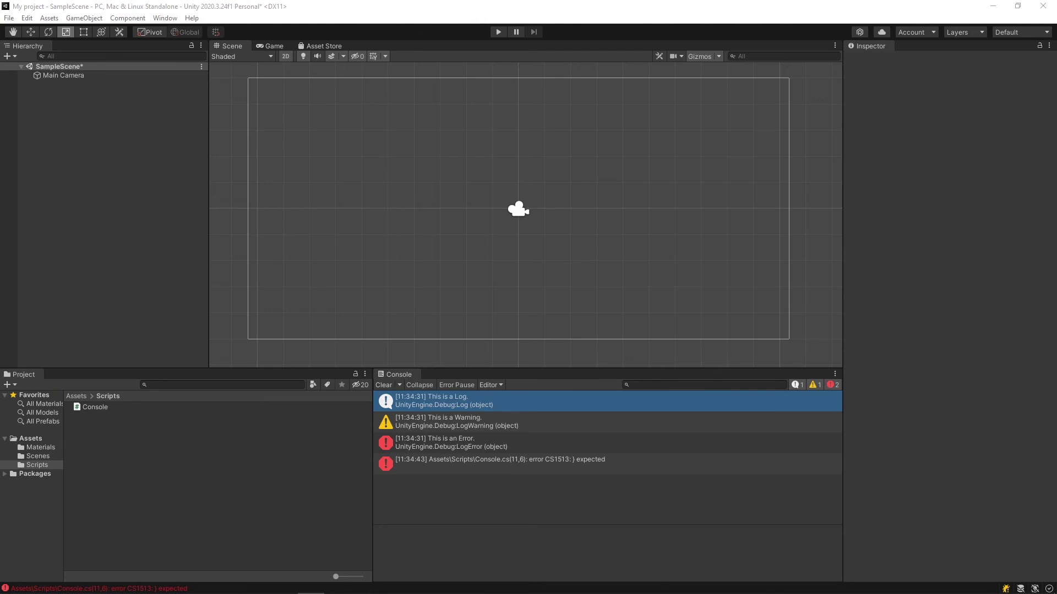
View the details of the log, warning and error messages in the Console
{"action": "left_click", "coordinate": [652, 405]}
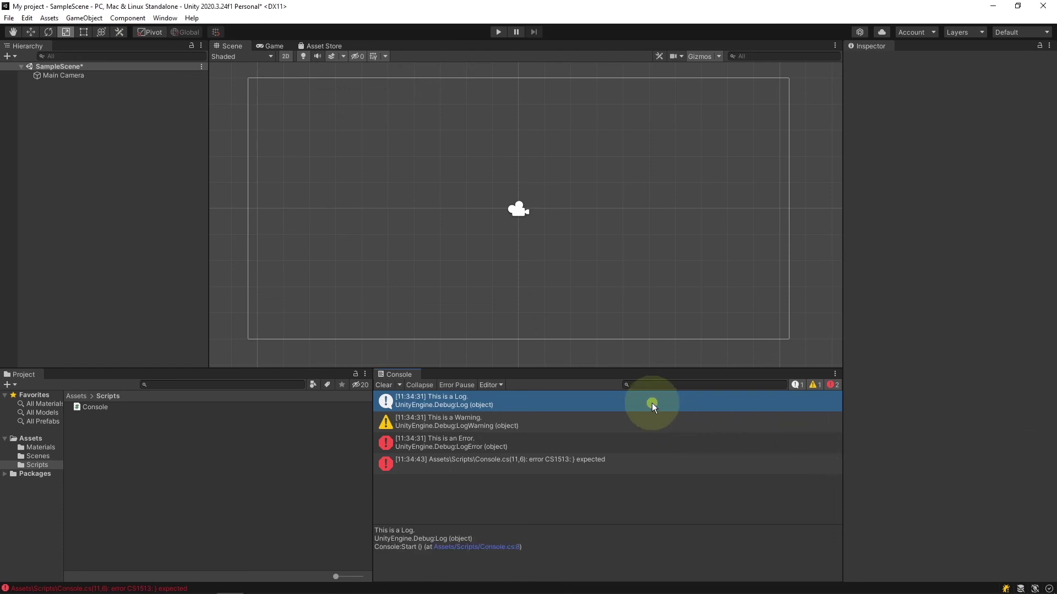
{"action": "left_click", "coordinate": [654, 426]}
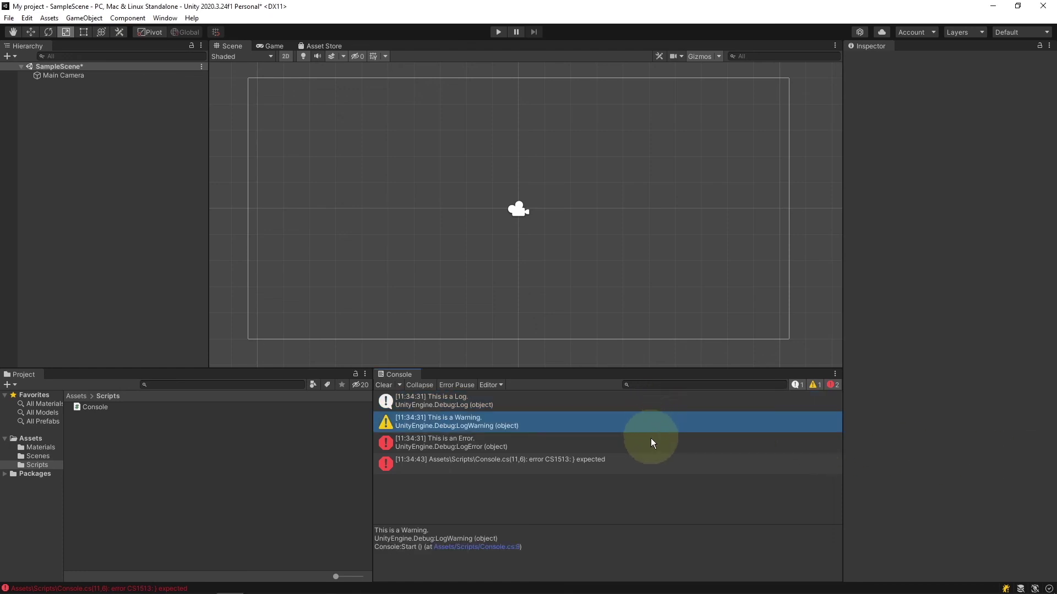
{"action": "left_click", "coordinate": [650, 444]}
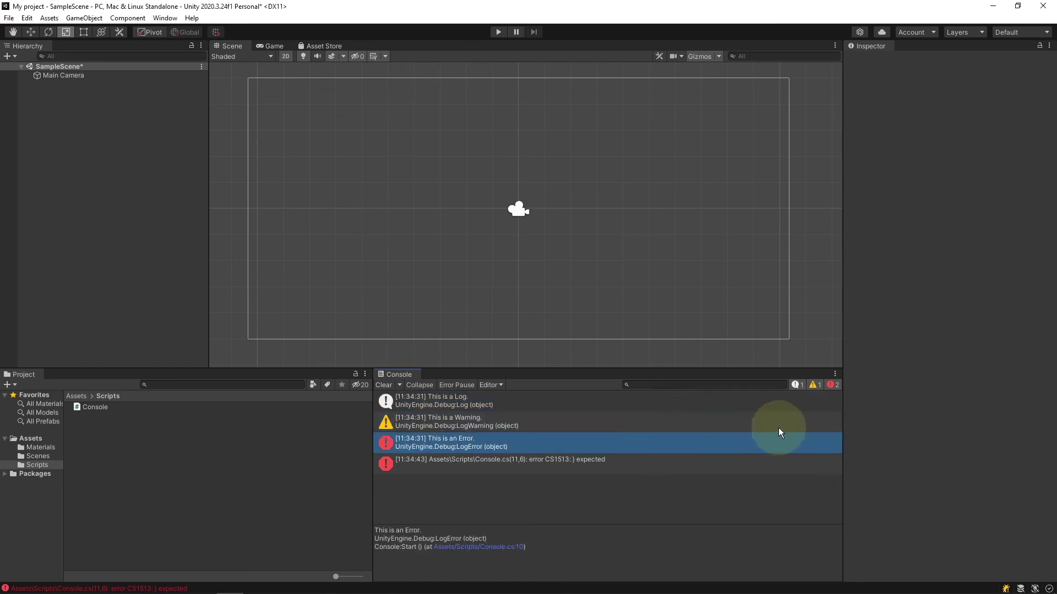
Toggle the Console log, warning and error filters so only errors are listed
{"action": "left_click", "coordinate": [797, 385]}
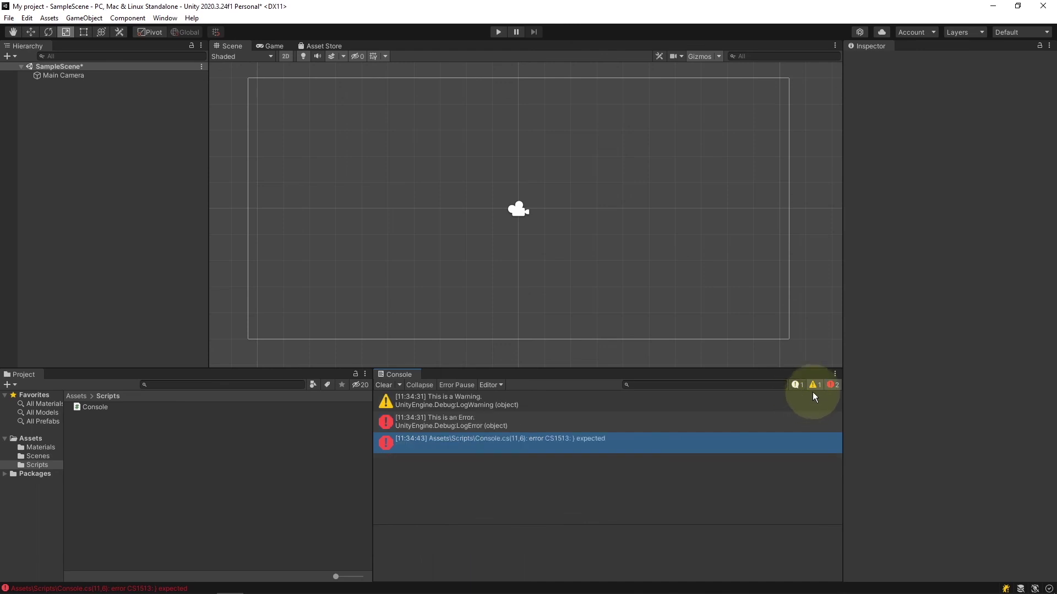
{"action": "left_click", "coordinate": [812, 385]}
{"action": "left_click", "coordinate": [830, 385]}
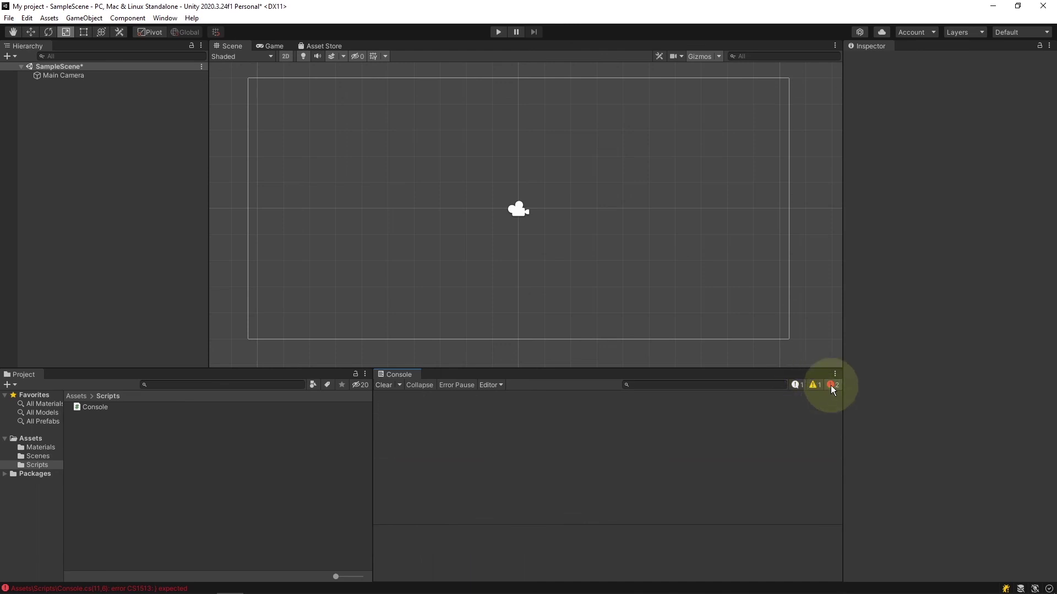
{"action": "left_click", "coordinate": [831, 385]}
Inspect the LogError entry and CS1513 compile error, then attempt play mode
{"action": "left_click", "coordinate": [828, 401]}
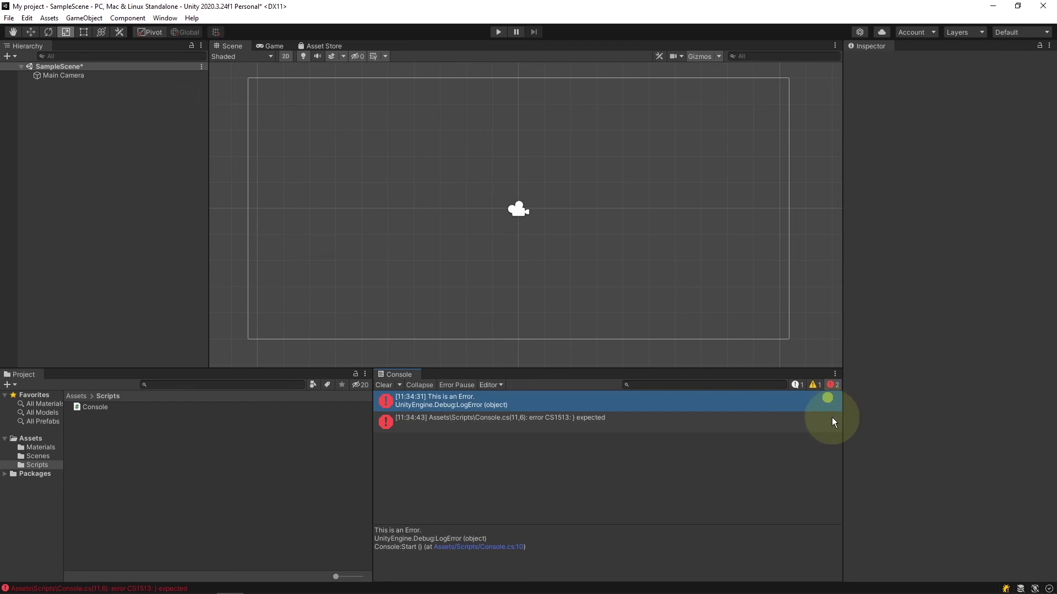
{"action": "left_click", "coordinate": [831, 419]}
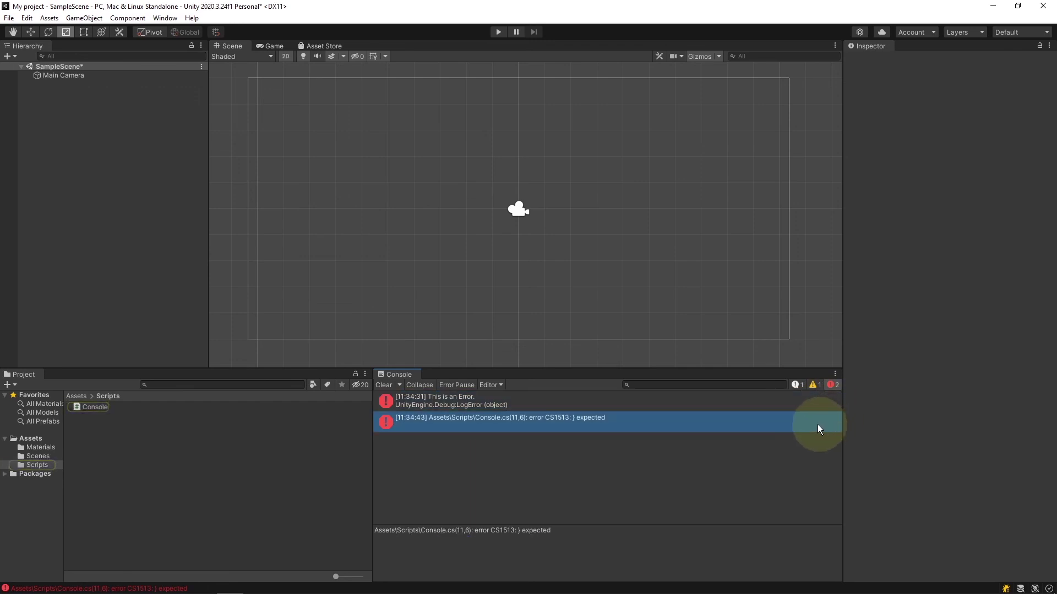
{"action": "left_click", "coordinate": [497, 32]}
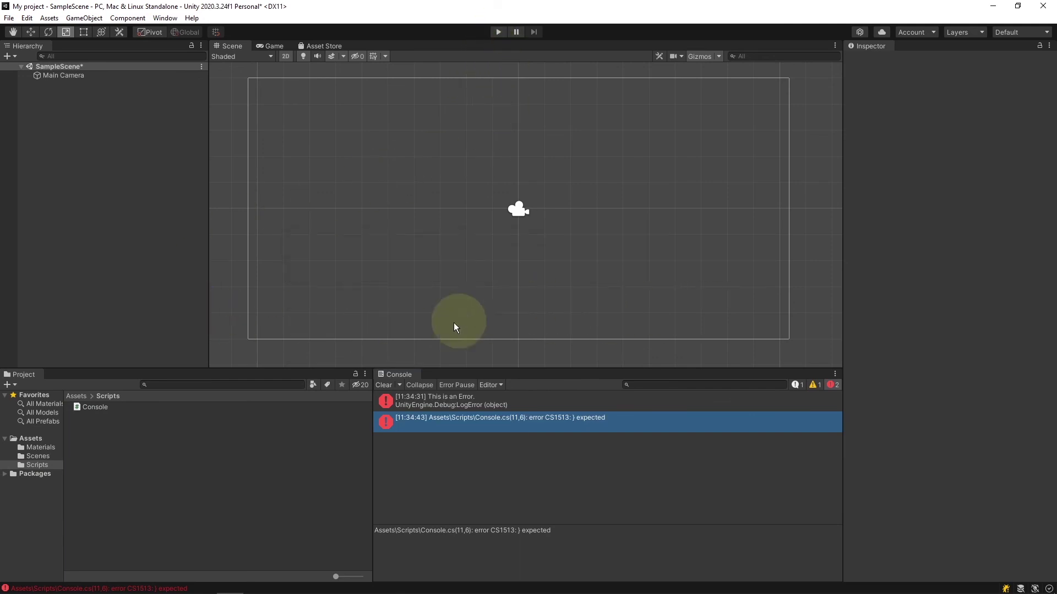
Clear the Console, leaving the CS1513 error, and open Console.cs at that error in Visual Studio
{"action": "left_click", "coordinate": [382, 385]}
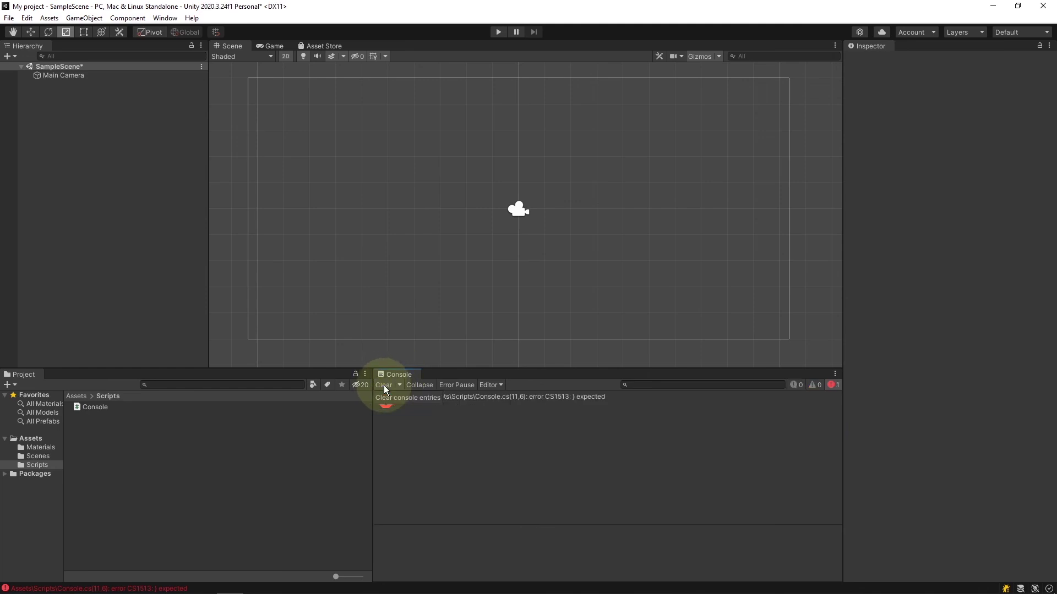
{"action": "left_click", "coordinate": [613, 405]}
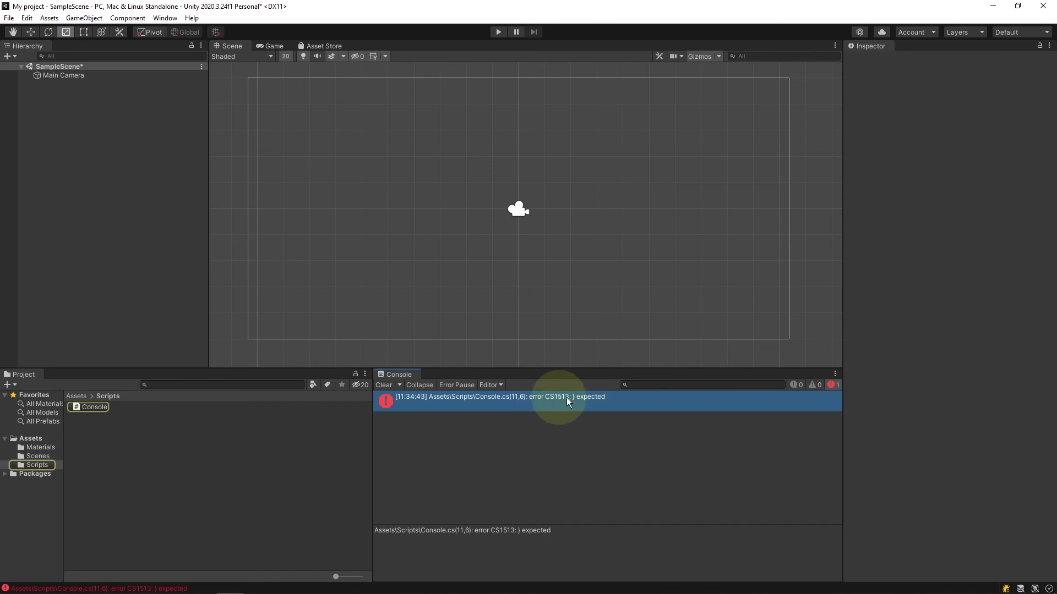
{"action": "double_click", "coordinate": [599, 403]}
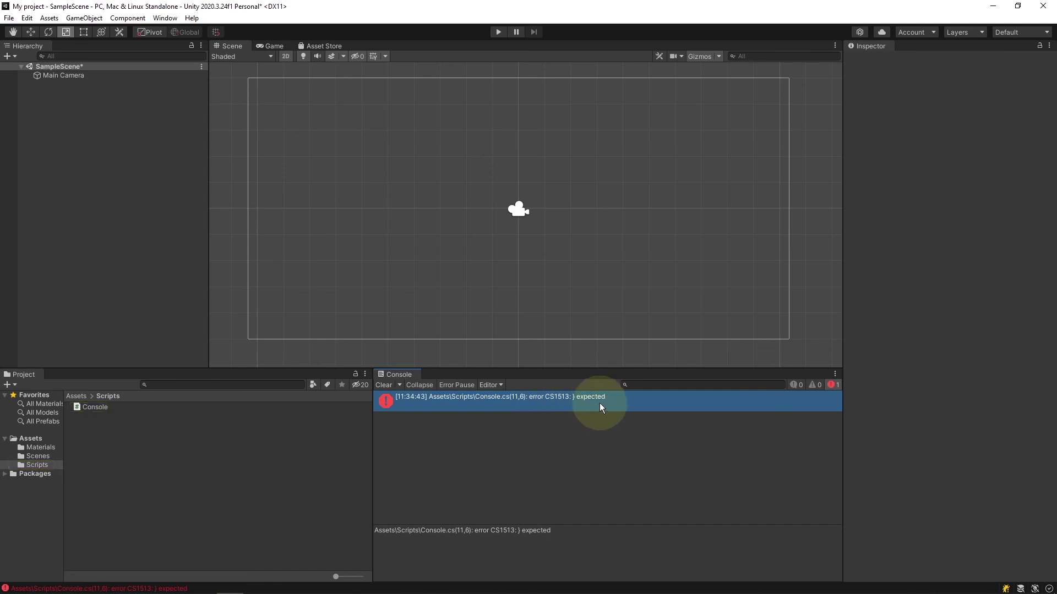